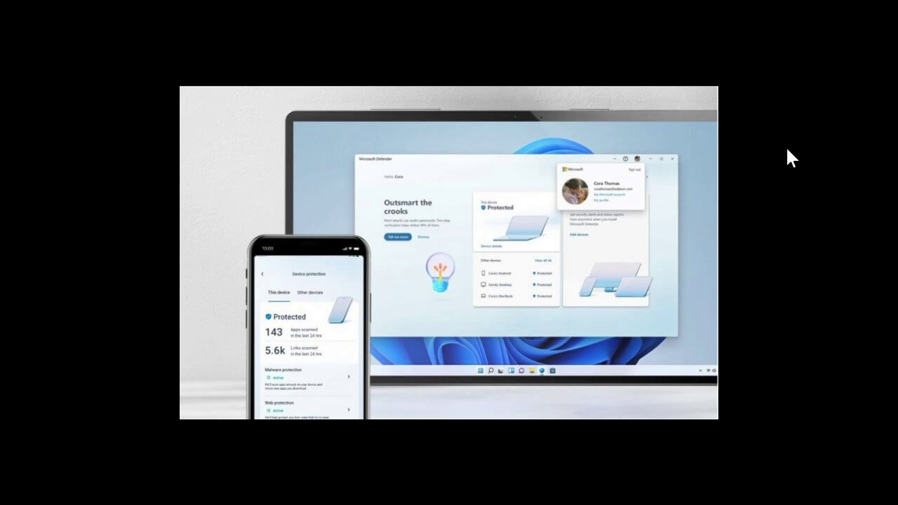
scroll(785, 146, "up", 2)
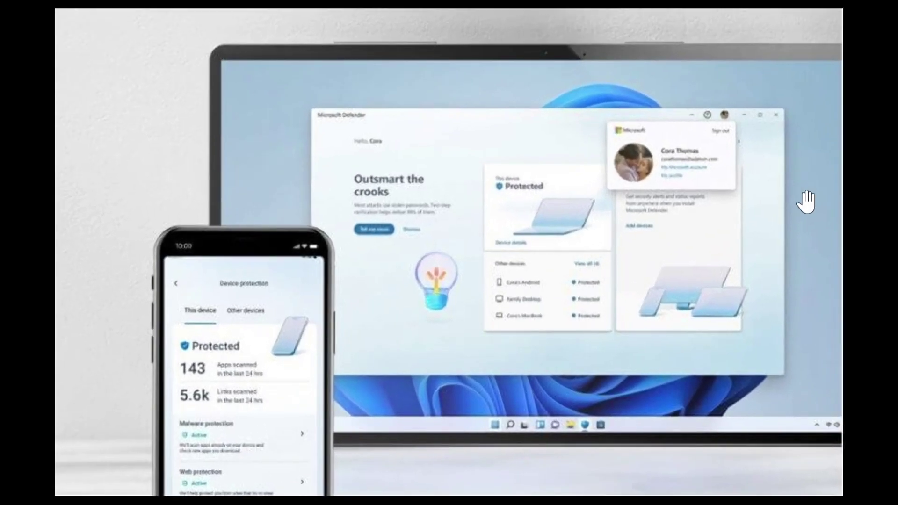